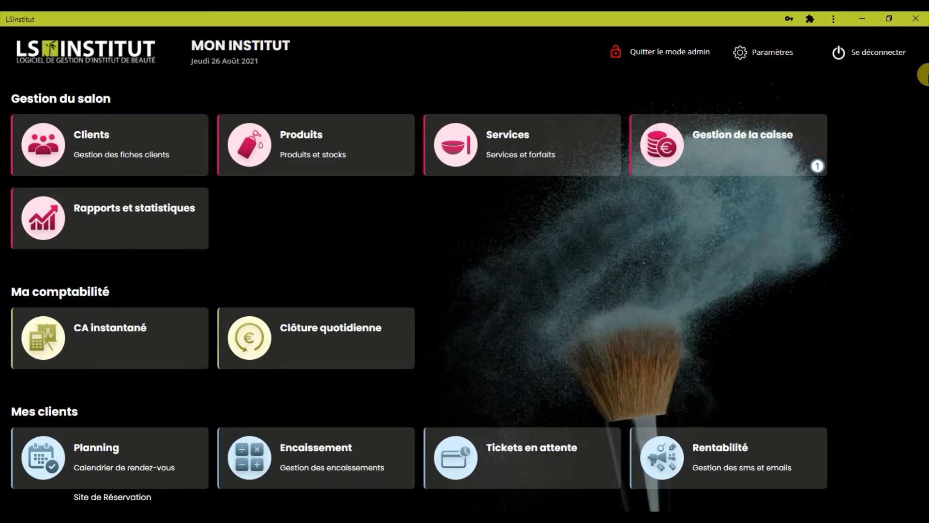
- Open the stock inventory and select the second listed employee as the collaborator
left_click(365, 137)
left_click(341, 300)
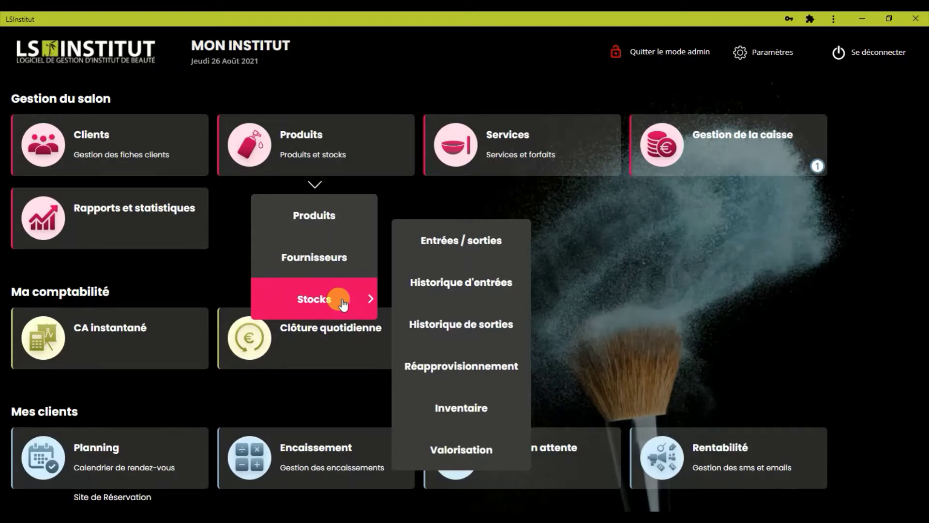
left_click(484, 410)
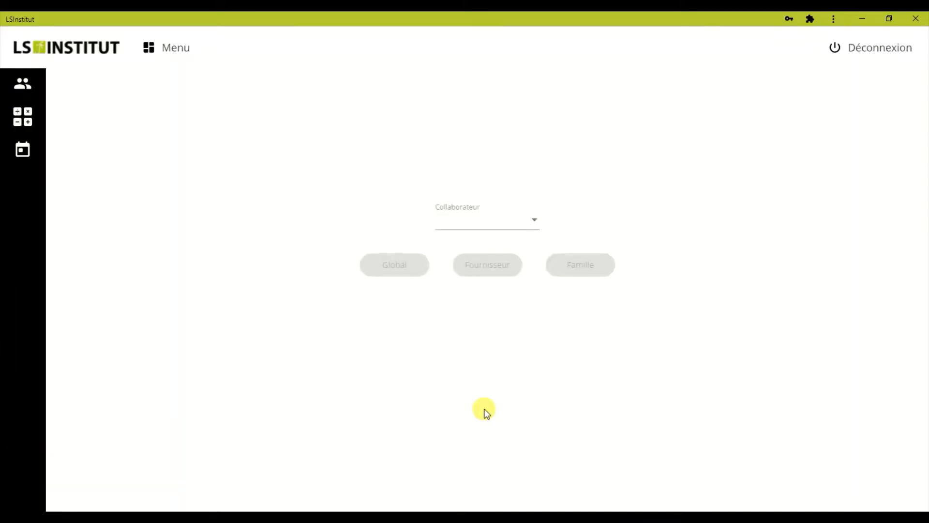
left_click(463, 217)
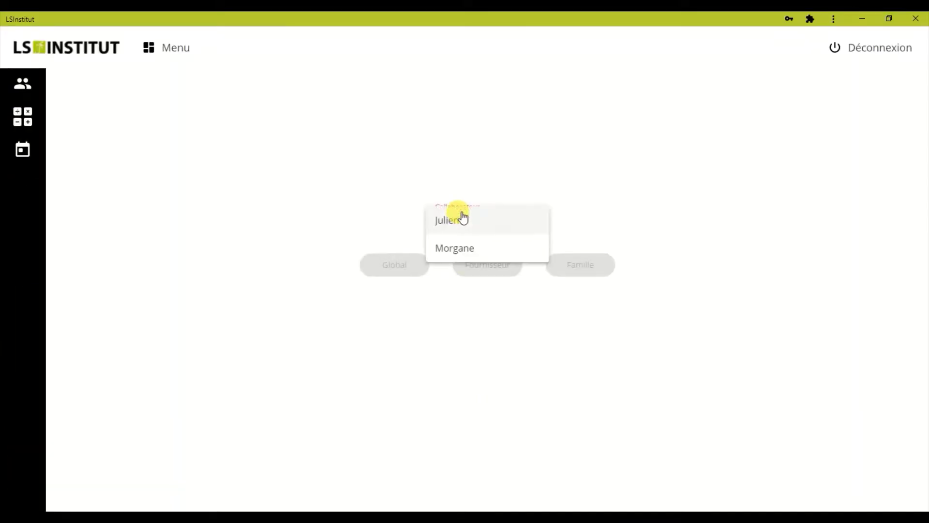
left_click(466, 248)
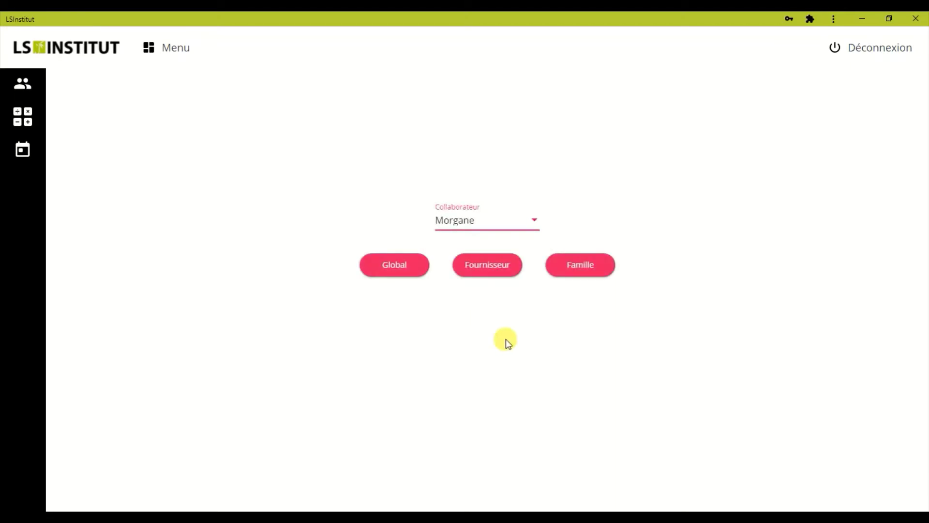
- View the inventory list for the MASSAGE product family, and return to the inventory type selection
left_click(584, 259)
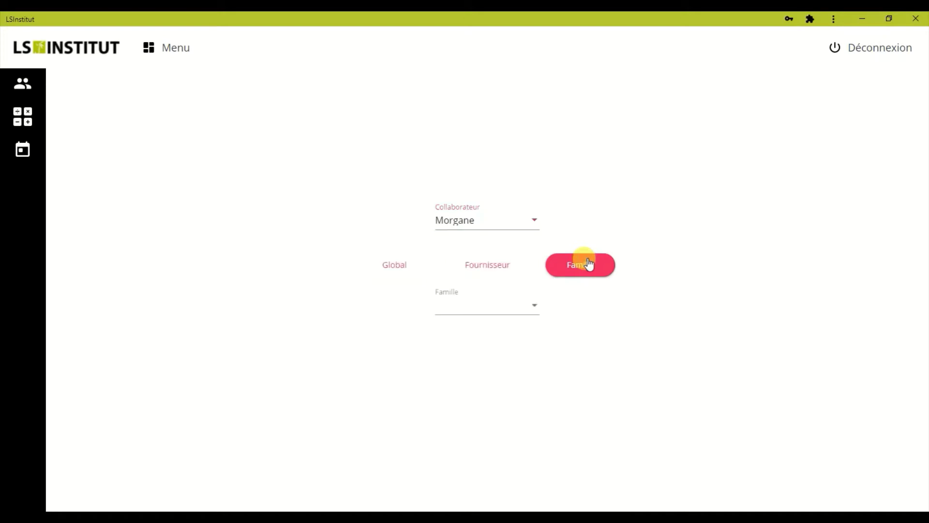
left_click(532, 308)
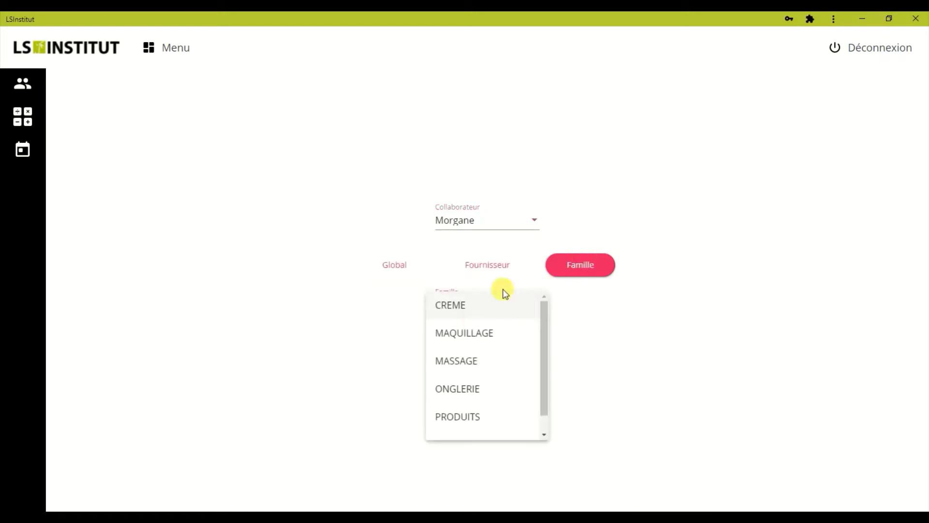
left_click(475, 363)
left_click(475, 359)
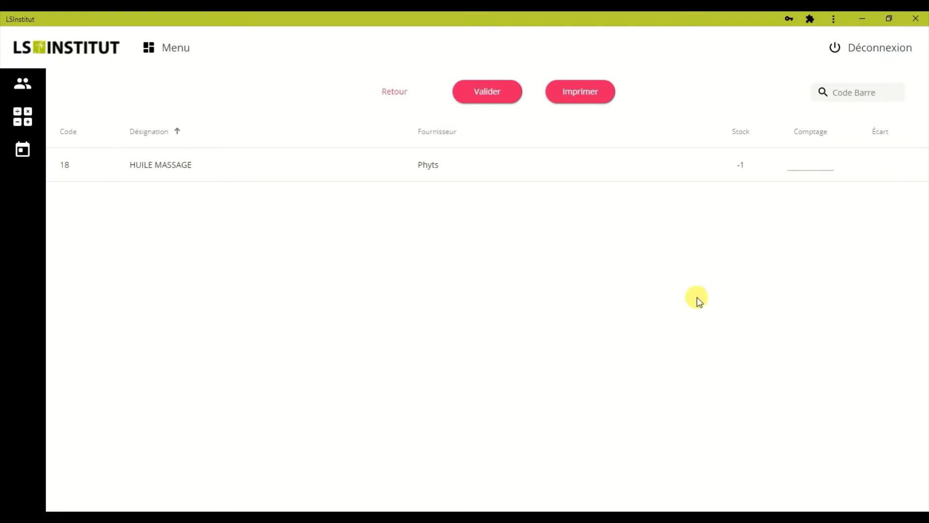
left_click(399, 93)
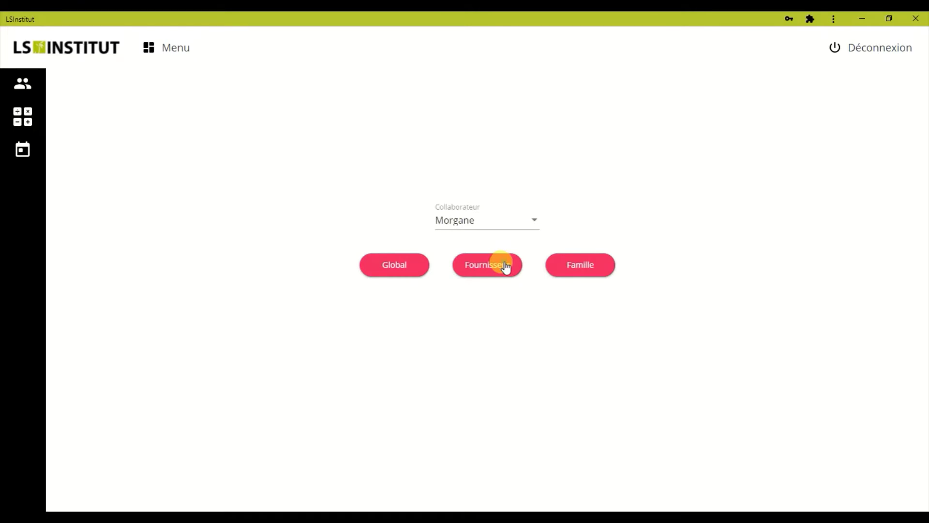
- View the inventory list for the supplier Peggy Sage, and return to the inventory type selection
left_click(504, 265)
left_click(503, 303)
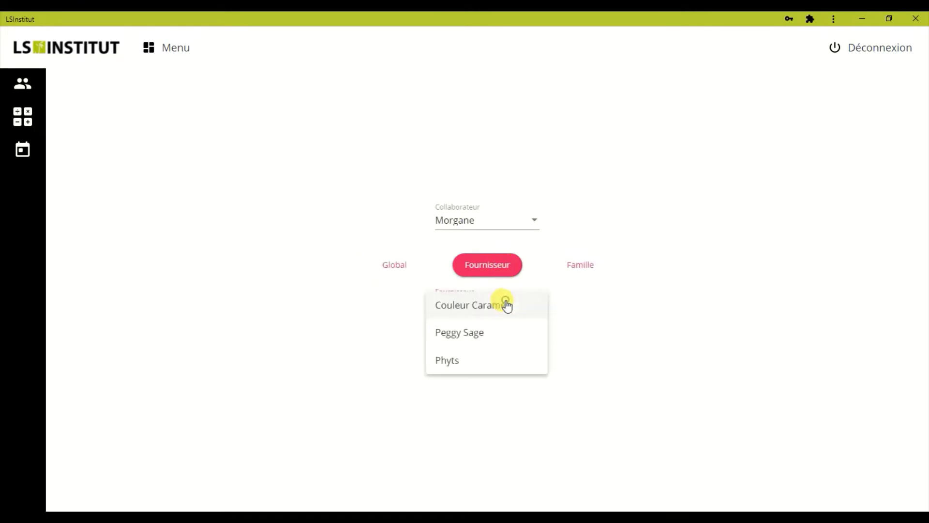
left_click(504, 335)
left_click(505, 349)
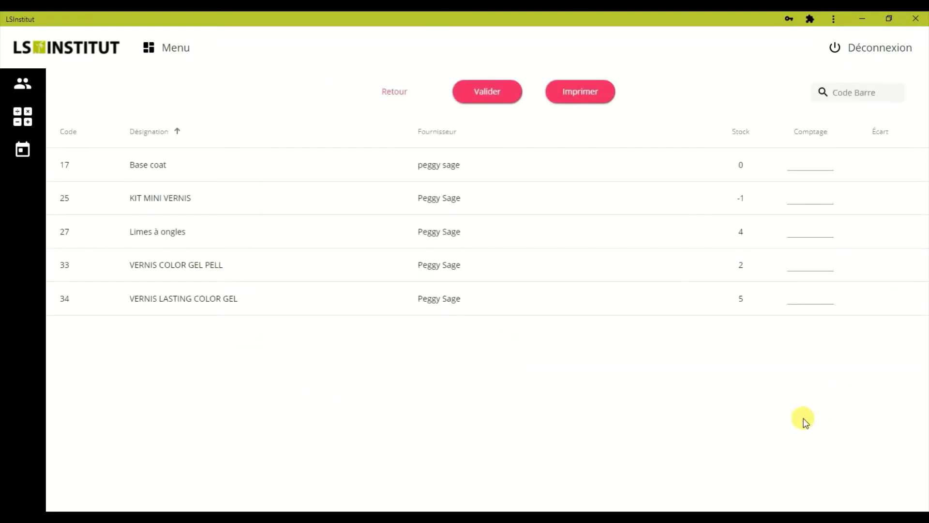
left_click(386, 85)
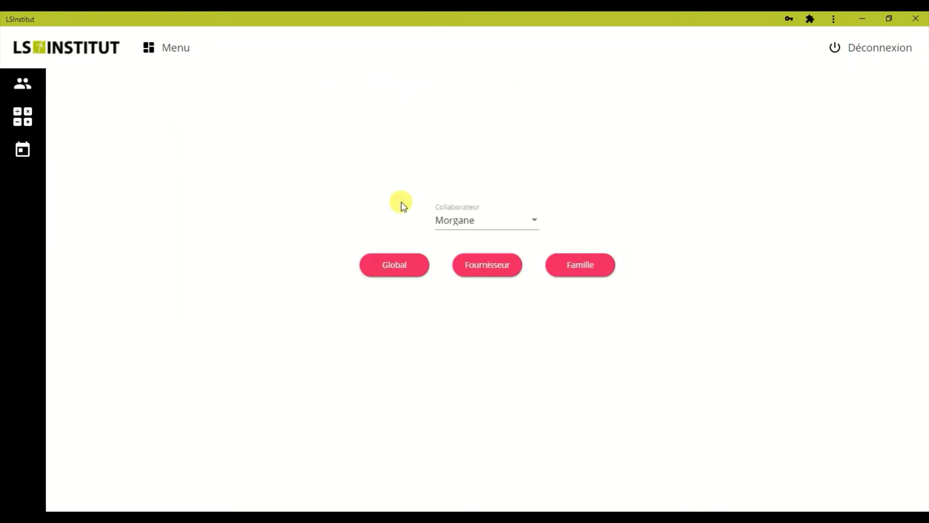
- Open the global inventory and preview its printable list, closing the preview without printing
left_click(402, 271)
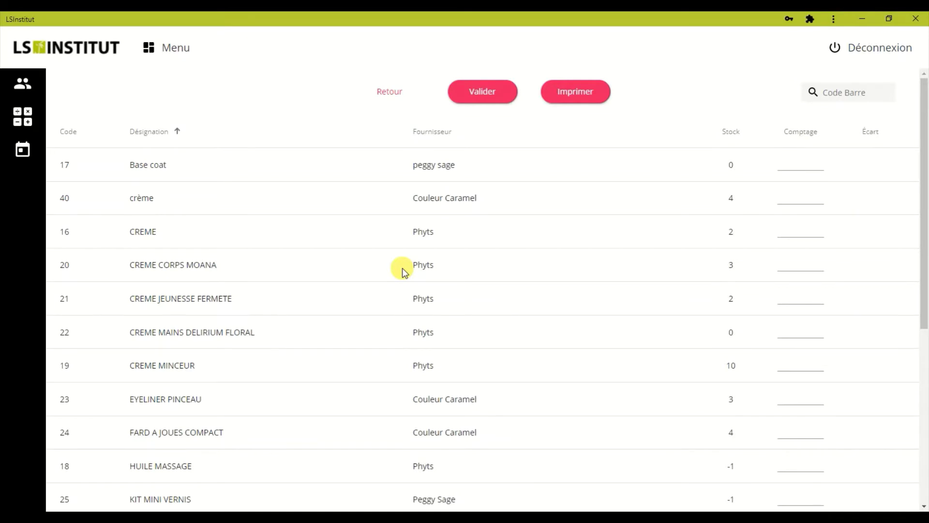
left_click(590, 92)
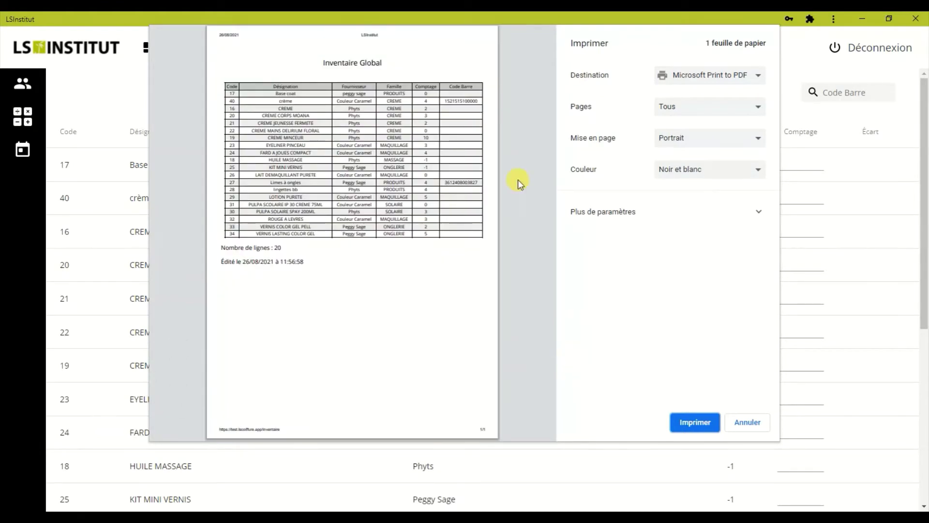
left_click(748, 425)
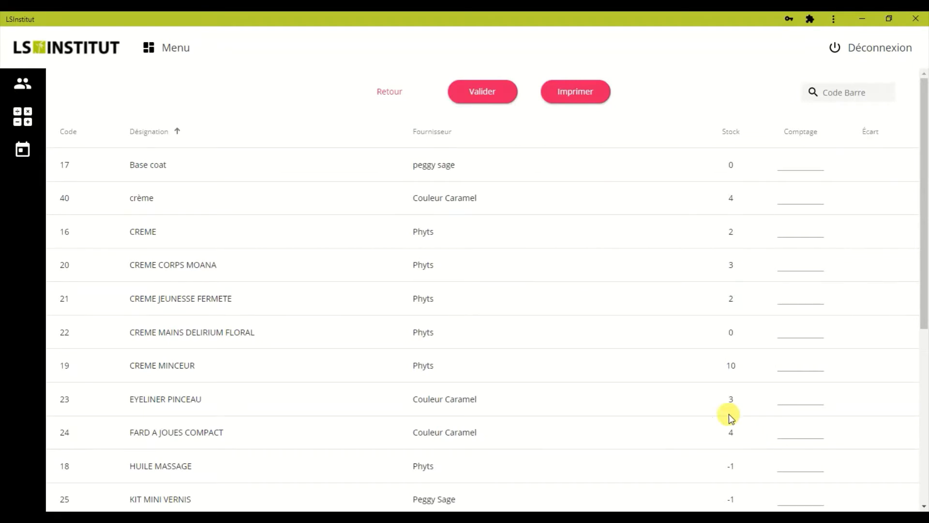
- Enter the inventory counts 0 for Base coat, 4 for crème (code 40) and 2 for CREME (code 16)
left_click(787, 164)
type("0")
key("Tab")
type("04")
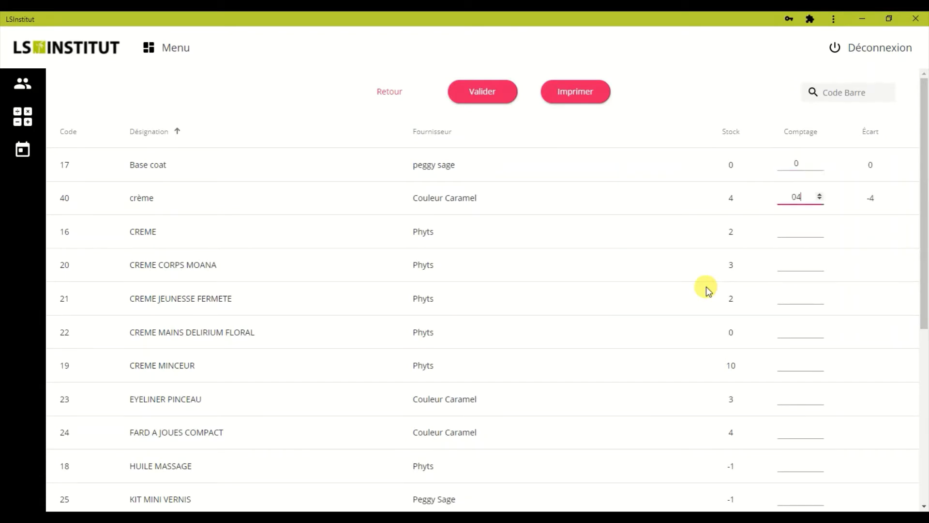
key("Tab")
type("2")
key("Tab")
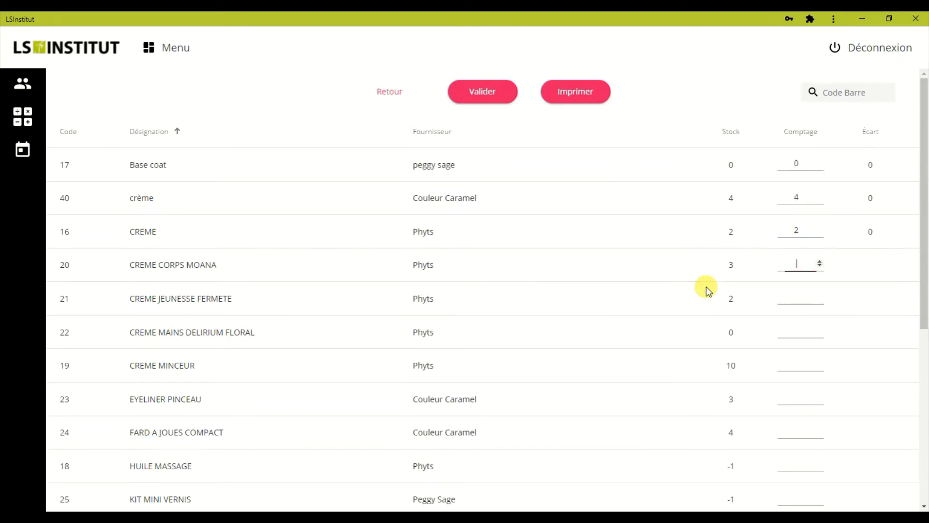
- Enter counts of 3 for CREME CORPS MOANA, 1 for CREME JEUNESSE FERMETE and 1 for CREME MAINS DELIRIUM FLORAL
type("03")
key("Tab")
type("1")
key("Tab")
type("1")
key("Tab")
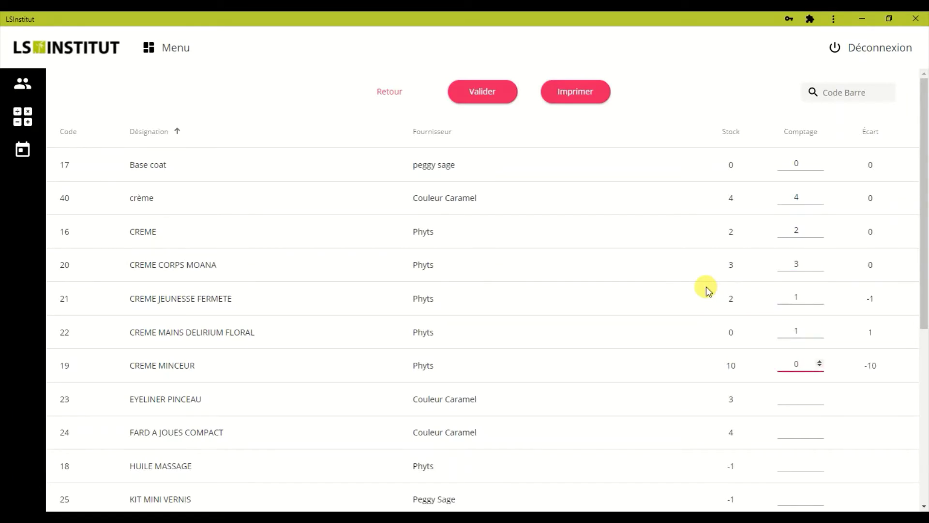
- Enter counts of 8 for CREME MINCEUR, 3 for EYELINER PINCEAU and 4 for FARD A JOUES COMPACT
type("8")
key("Tab")
type("3")
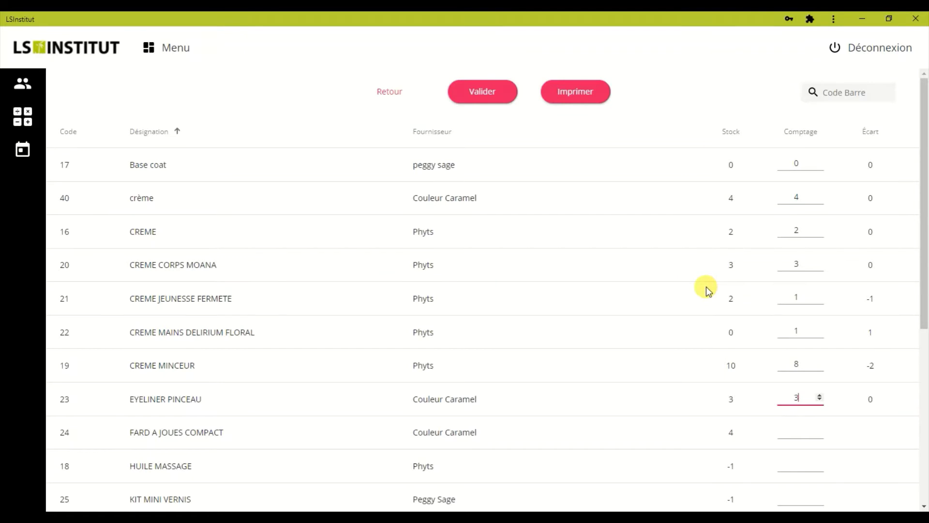
key("Tab")
type("4")
key("Tab")
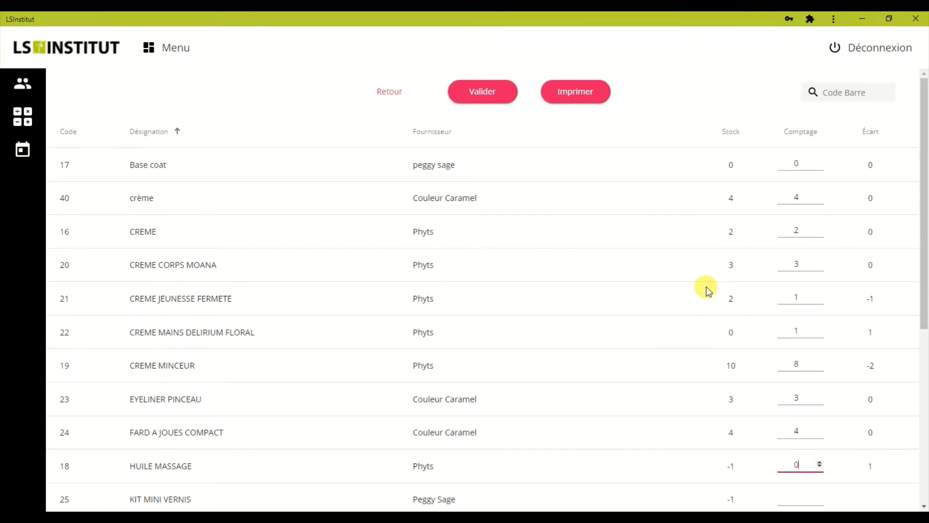
- Enter a count of 0 for HUILE MASSAGE, KIT MINI VERNIS and LAIT DEMAQUILLANT PURETE
scroll(716, 334, "down", 1)
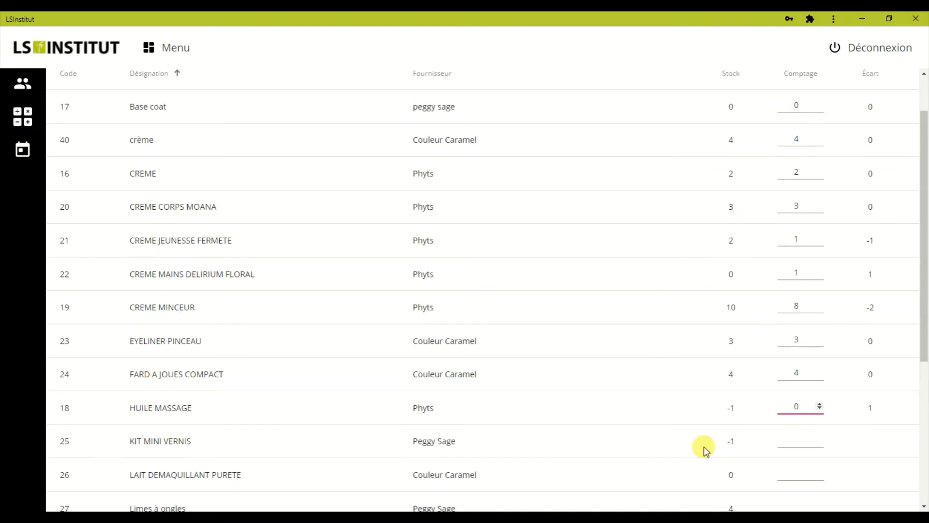
type("0")
key("Tab")
type("00")
key("Tab")
type("0")
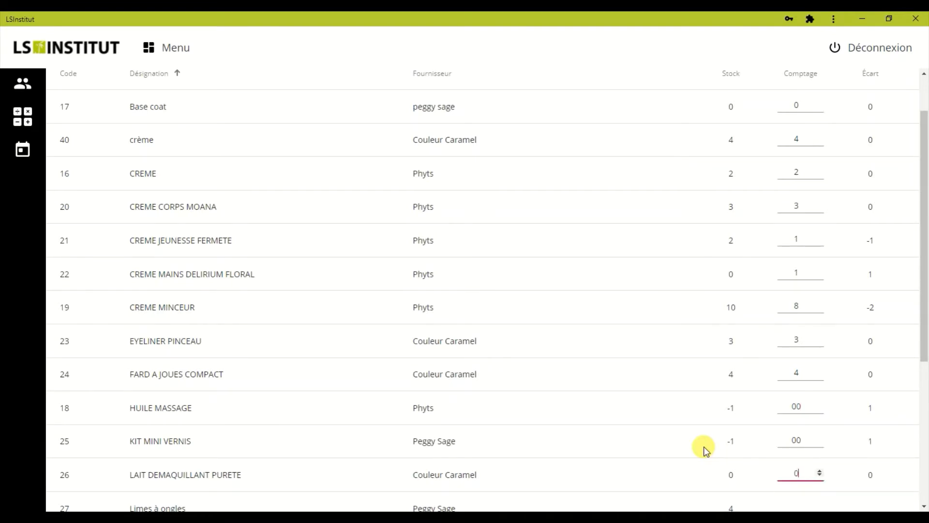
- Validate the global inventory with a printable summary, closing the print preview without printing
scroll(705, 449, "down", 5)
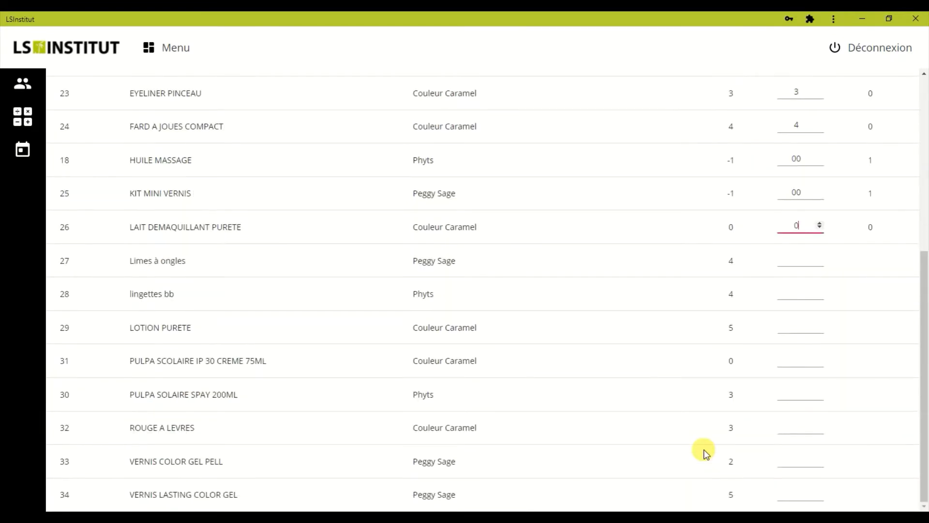
left_click_drag(923, 242, 801, 17)
left_click(478, 97)
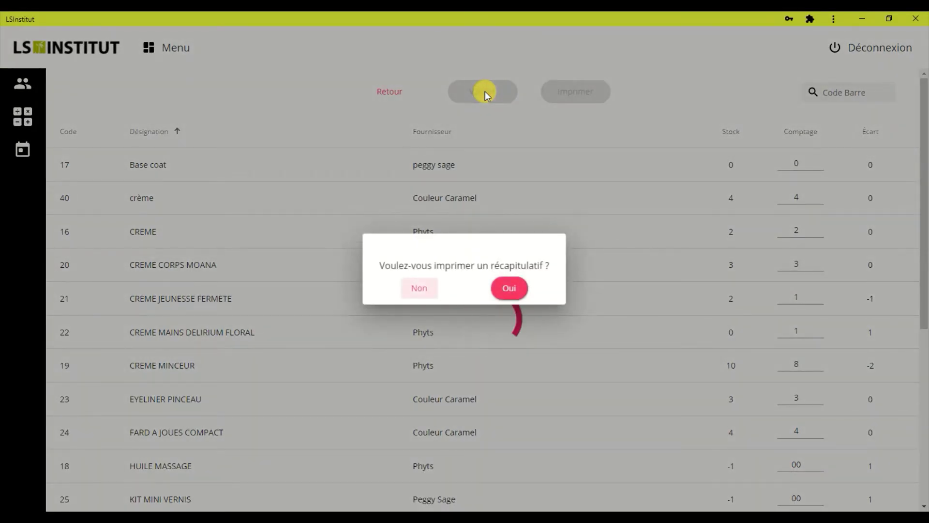
left_click(507, 288)
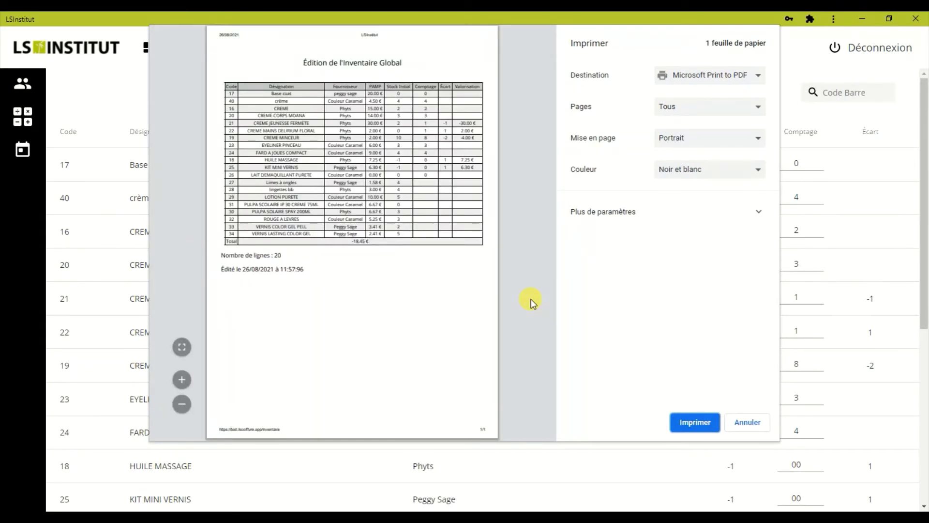
left_click(745, 425)
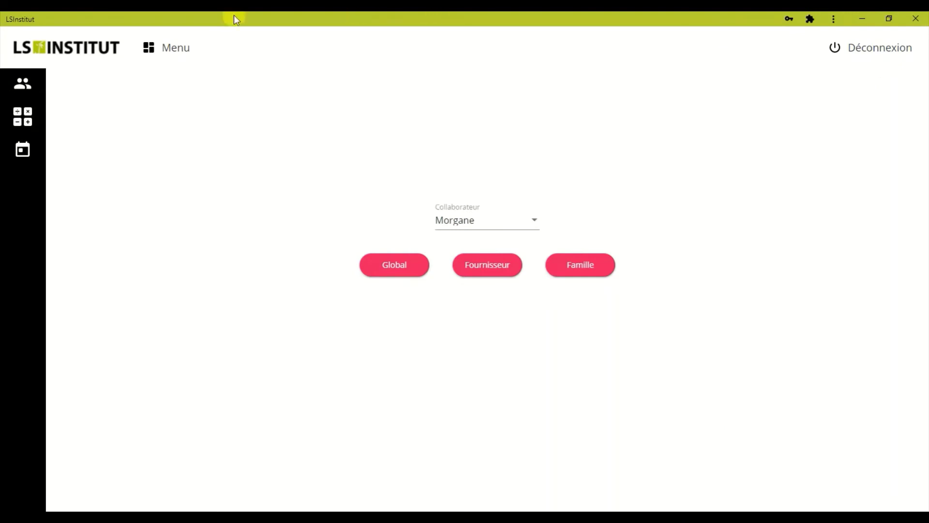
- Preview the printable stock valuation report including non-sellable products, closing it without printing
left_click(165, 51)
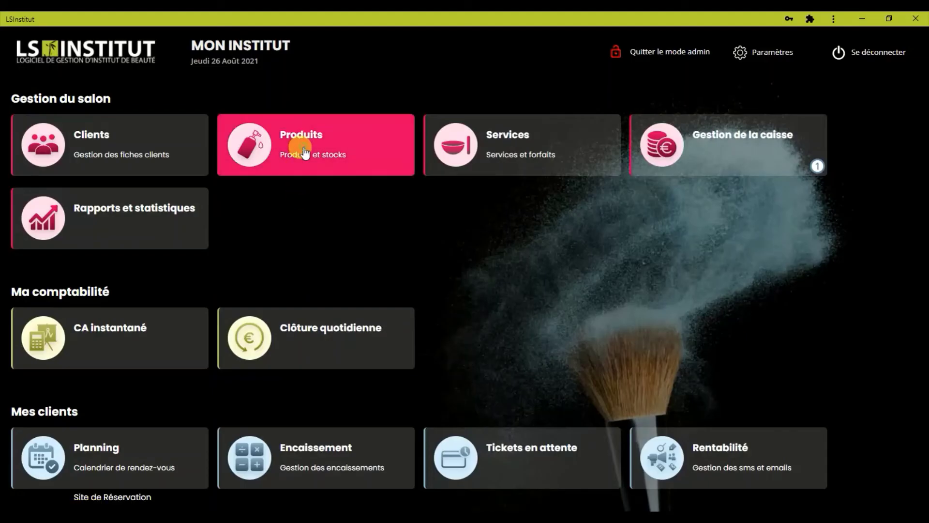
left_click(304, 153)
left_click(322, 306)
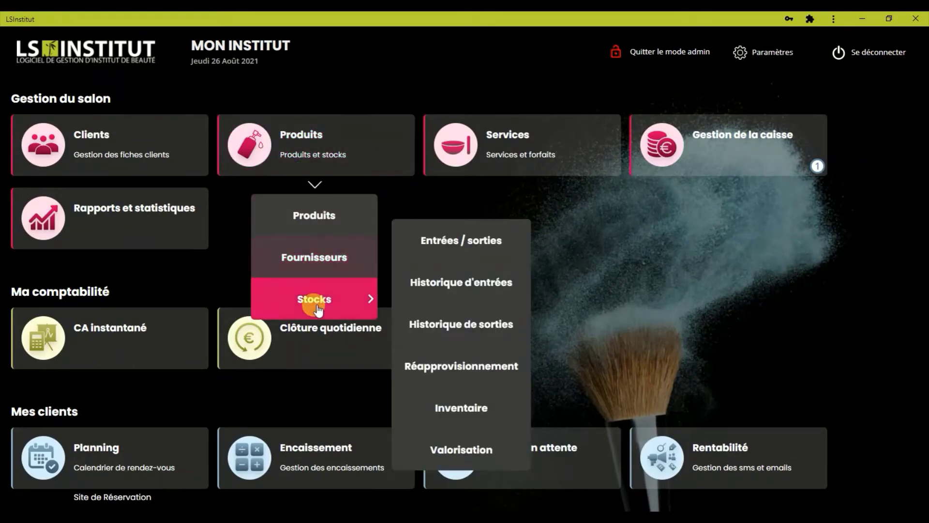
left_click(509, 444)
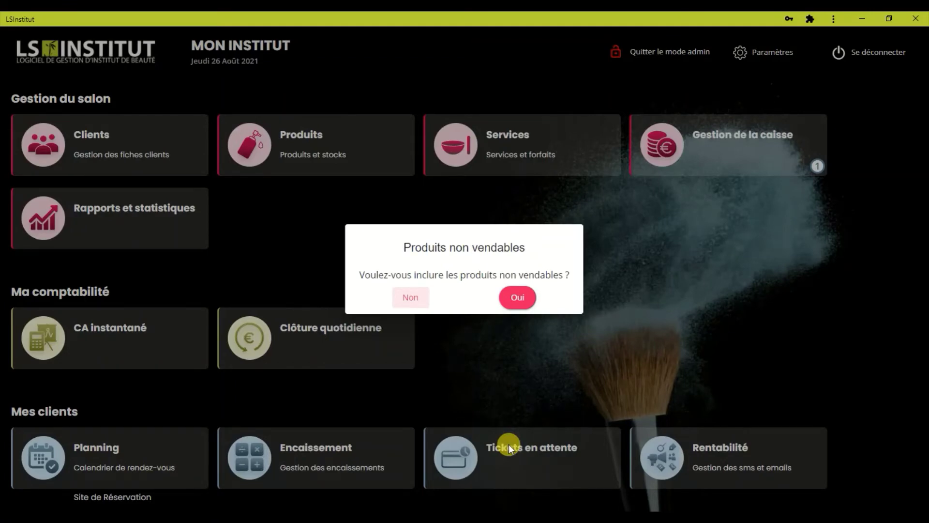
left_click(528, 298)
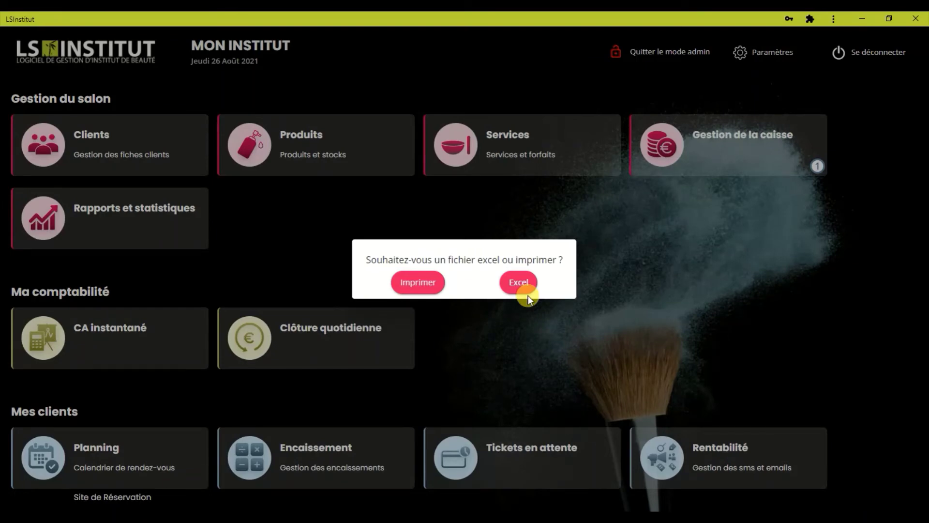
left_click(418, 285)
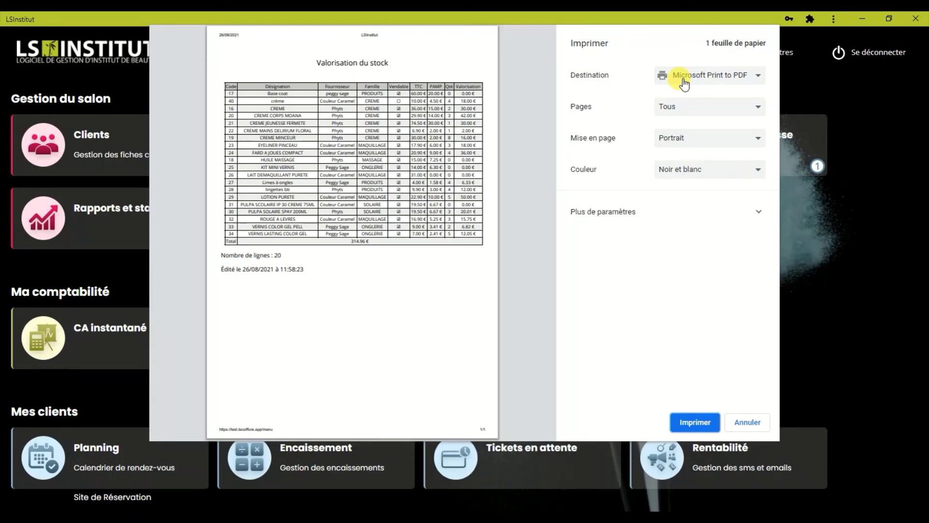
left_click(737, 427)
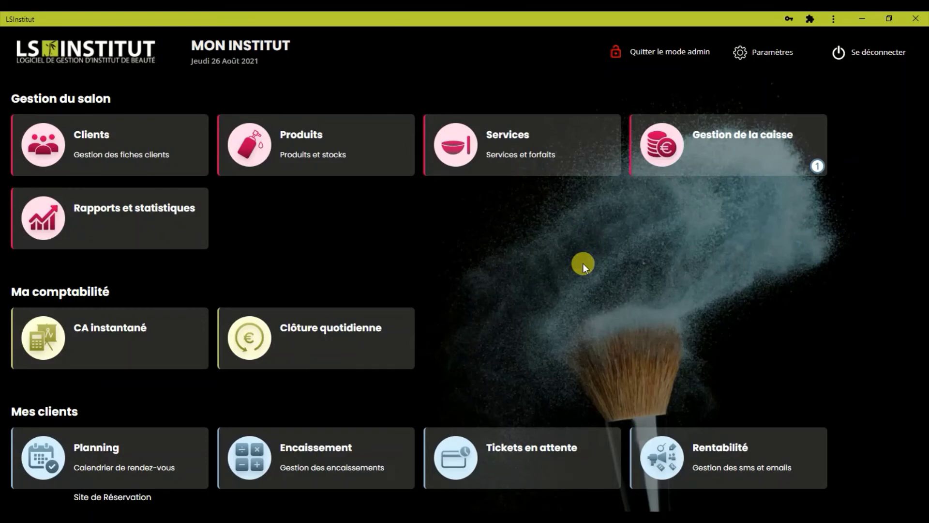
- Open the PAMP management page in the stock settings and examine the options for resetting to zero or to purchase price
left_click(780, 62)
left_click(773, 79)
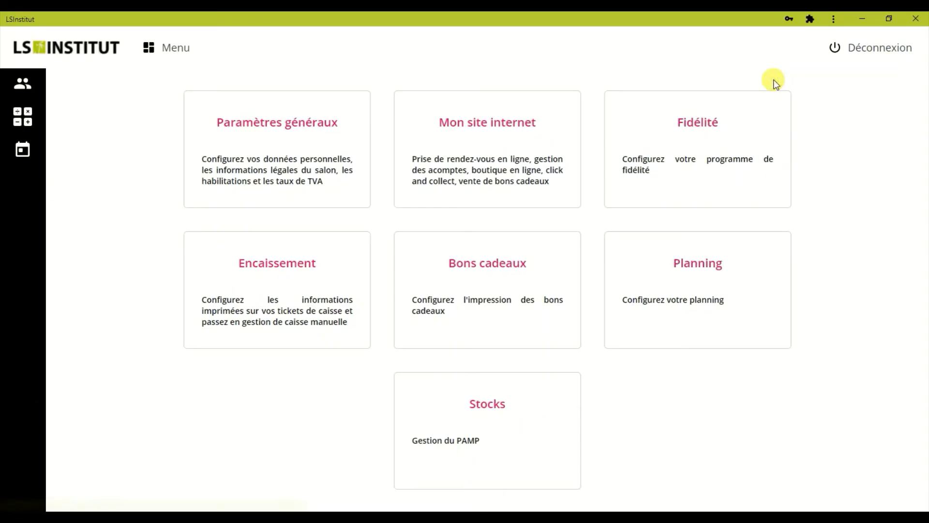
left_click(488, 412)
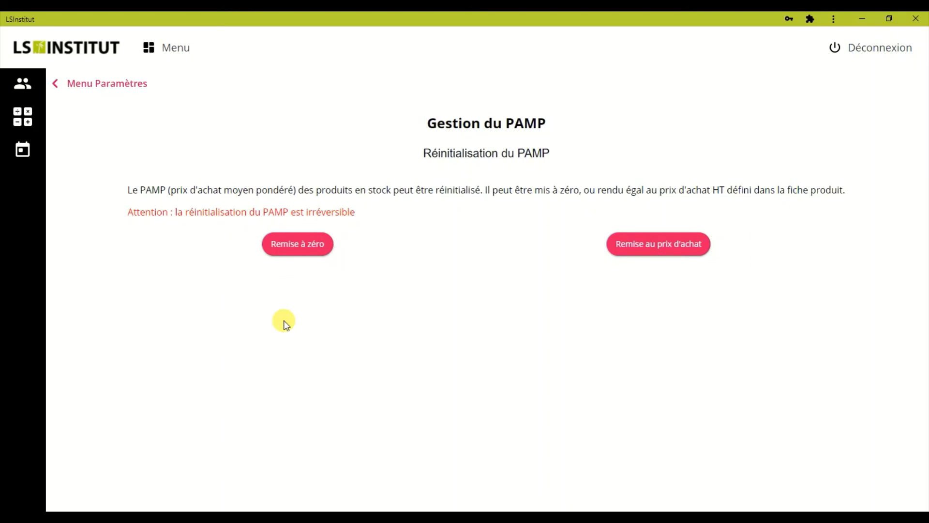
left_click(297, 255)
left_click(648, 247)
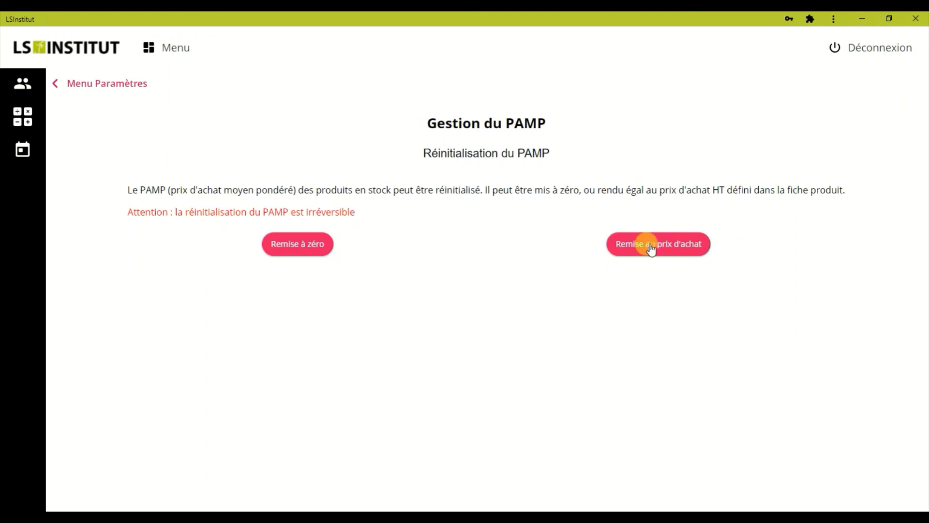